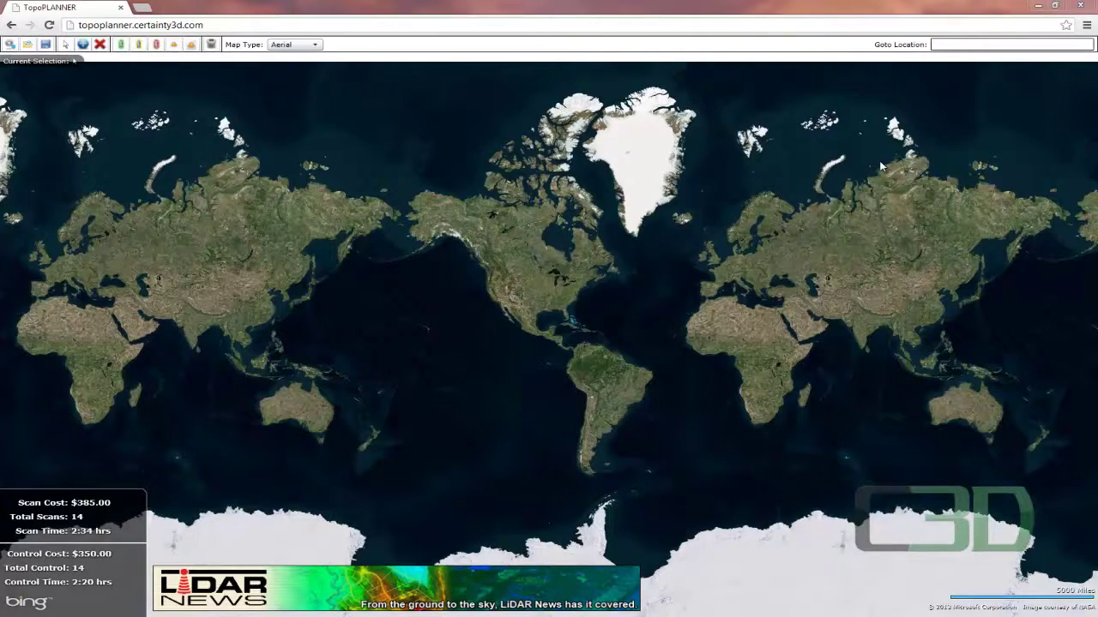
# - Search for 'orlando' and zoom the aerial map to downtown street-block level
pyautogui.click(967, 43)
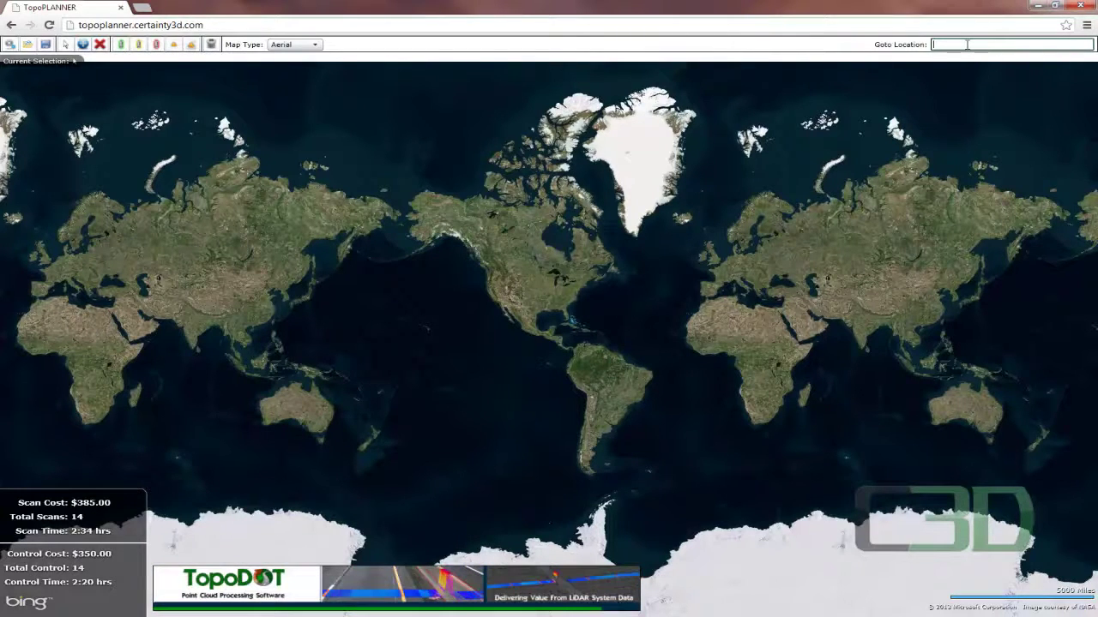
pyautogui.write('od')
pyautogui.press('Return')
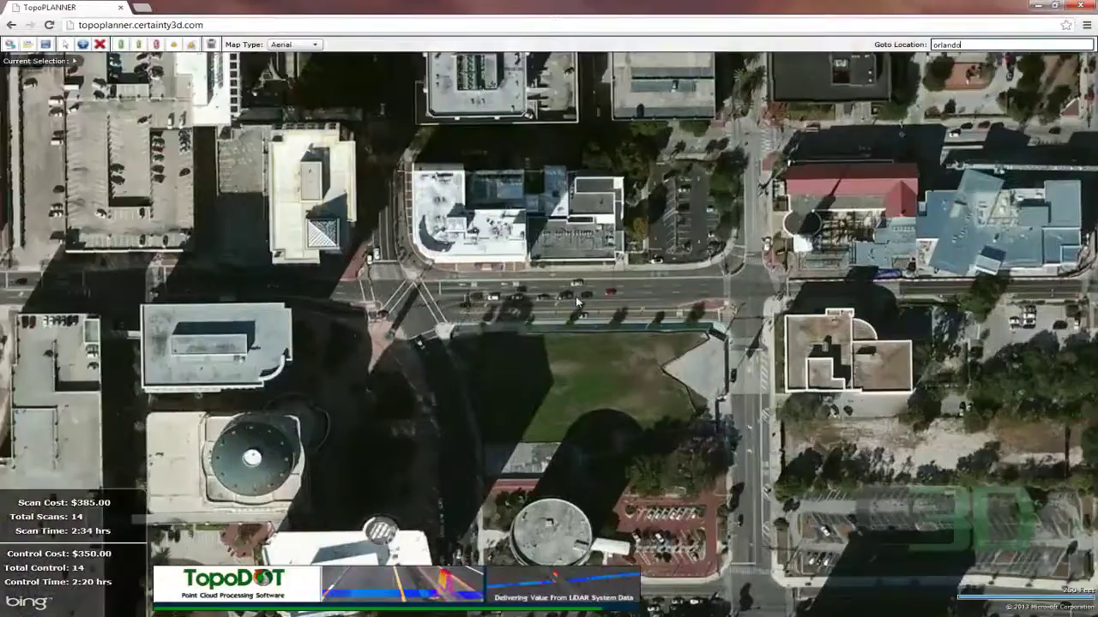
pyautogui.scroll(1, 576, 302)
pyautogui.scroll(-1, 654, 289)
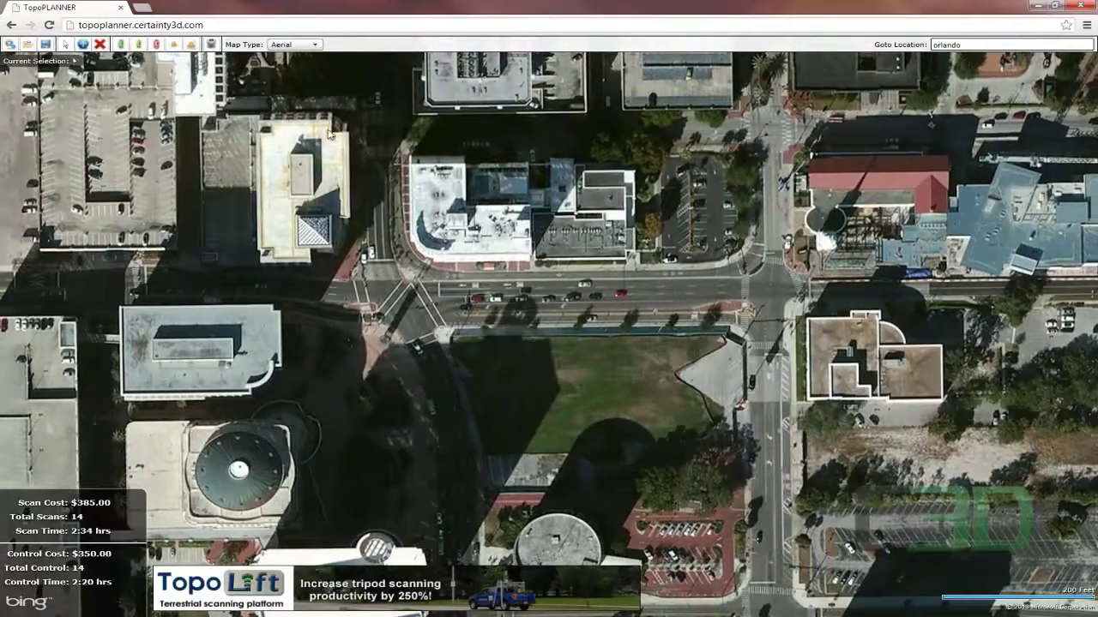
# - Select the Riegl VZ-400 w/ Tripod scanner in the system configuration
pyautogui.click(11, 44)
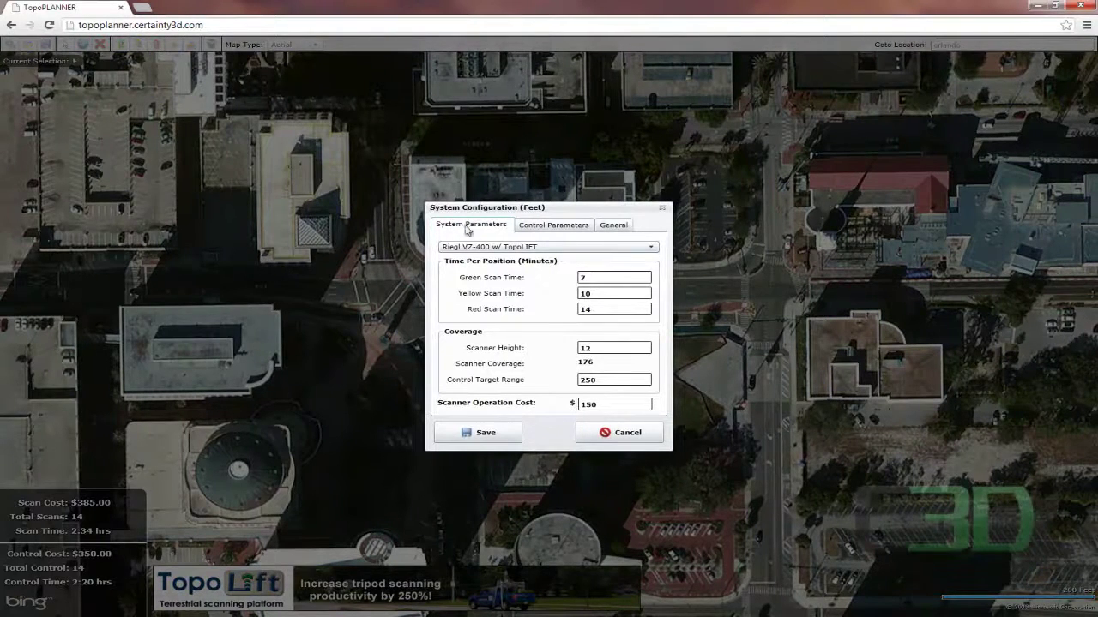
pyautogui.click(546, 248)
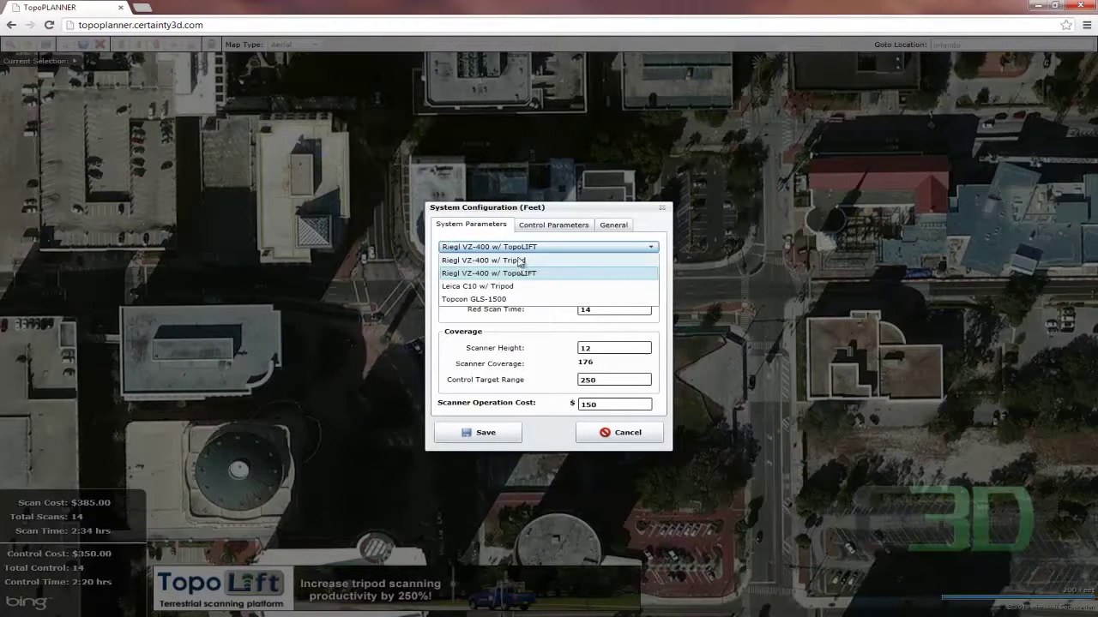
pyautogui.click(540, 272)
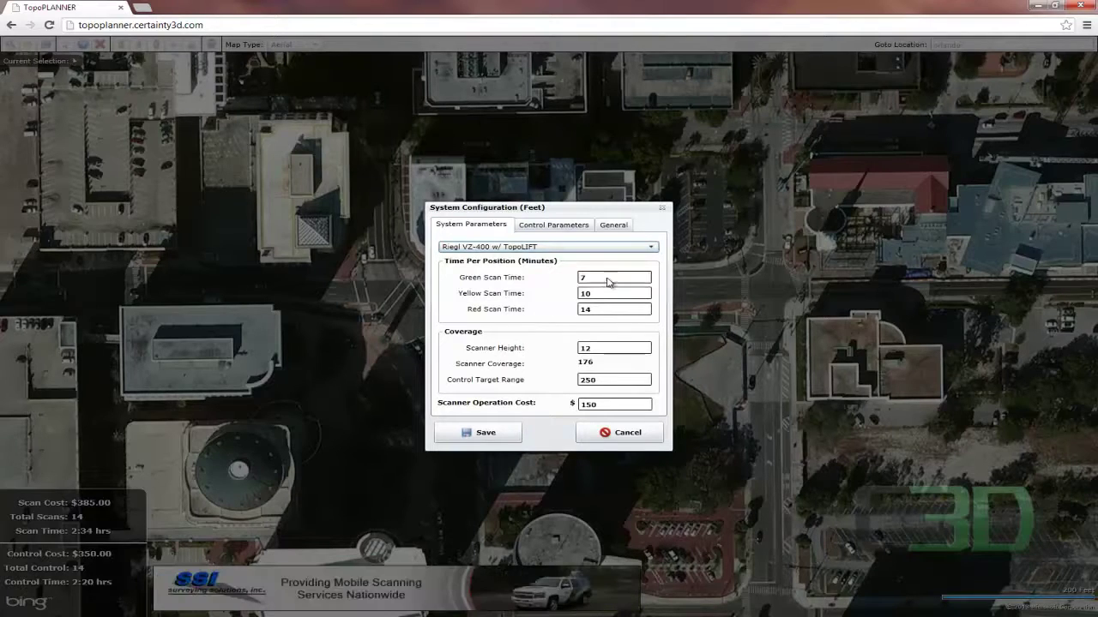
pyautogui.click(527, 248)
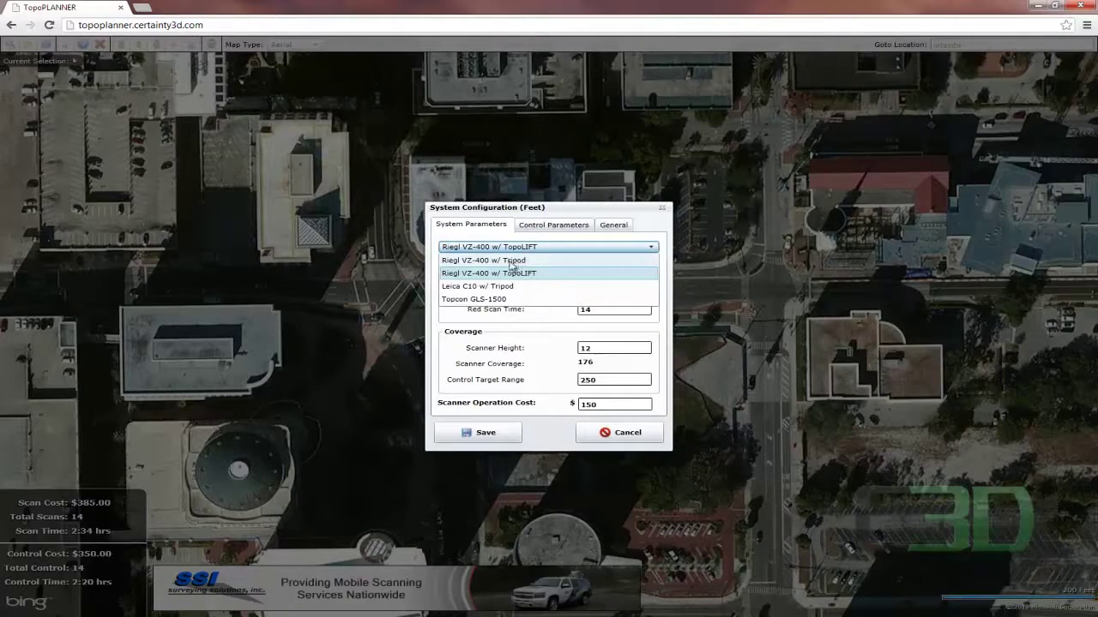
pyautogui.click(512, 260)
# - Clear the Red Scan Time value, review control parameters and general units, then save
pyautogui.doubleClick(583, 308)
pyautogui.press('BackSpace')
pyautogui.press('Tab')
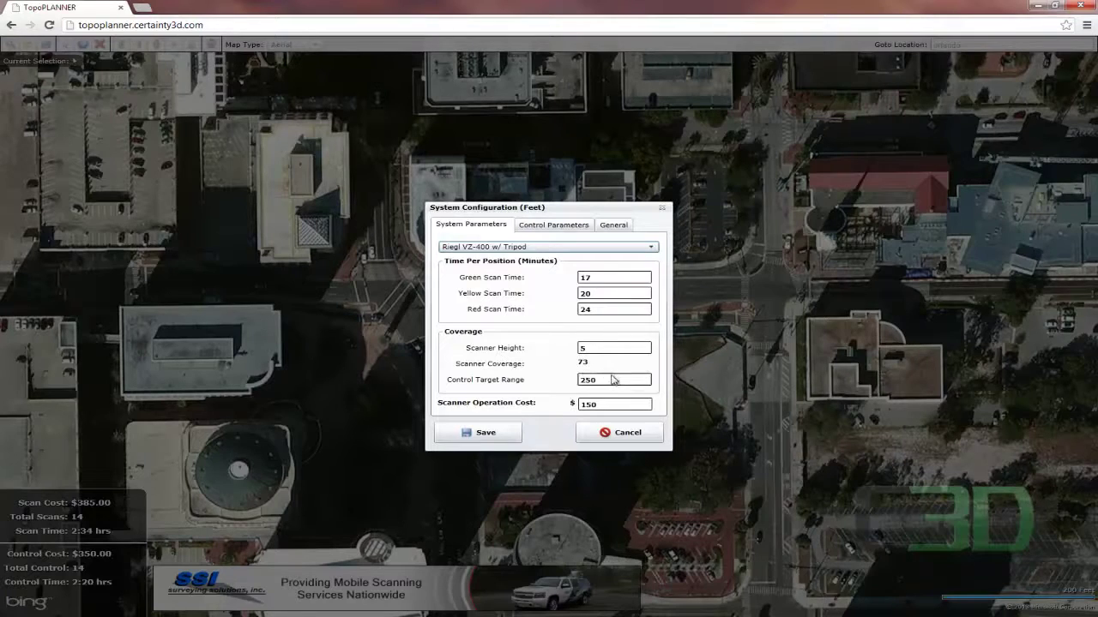
pyautogui.moveTo(607, 381); pyautogui.dragTo(562, 386)
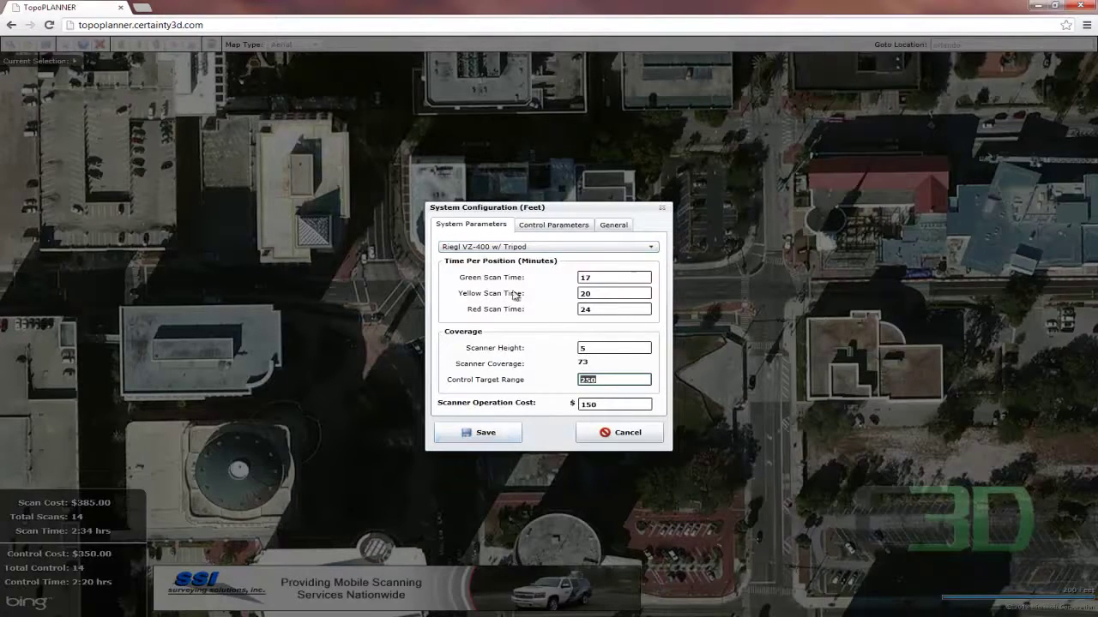
pyautogui.click(541, 228)
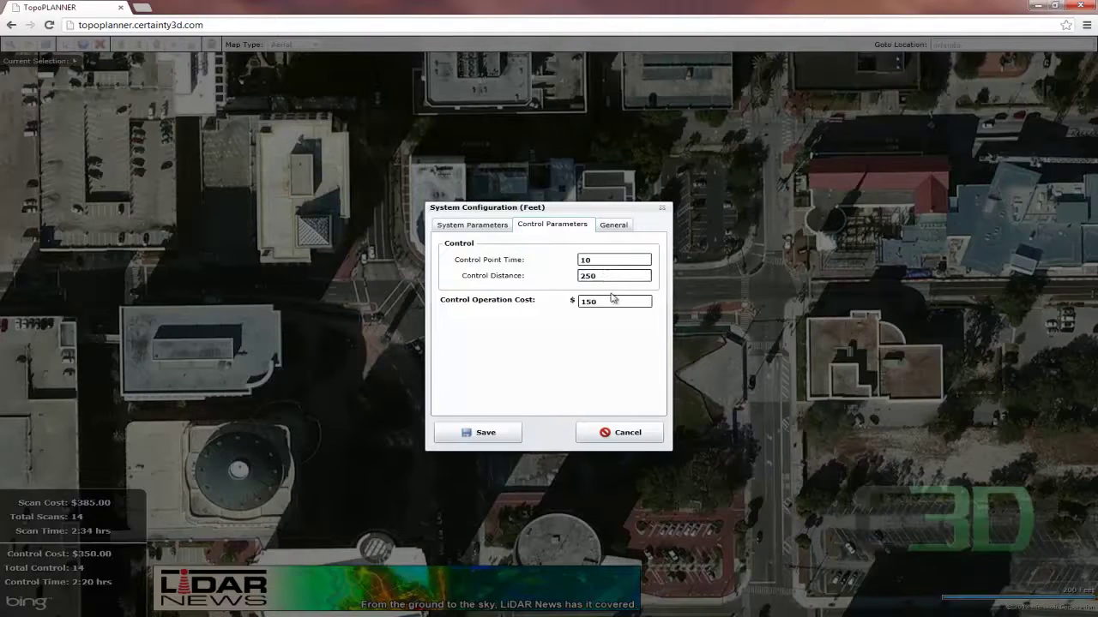
pyautogui.click(615, 226)
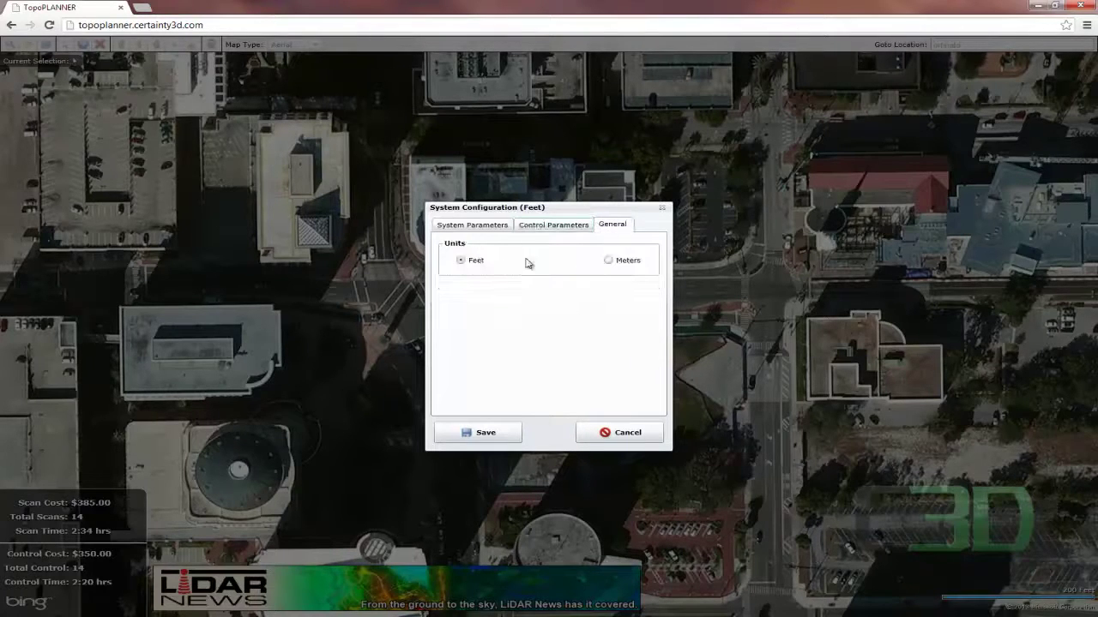
pyautogui.click(482, 431)
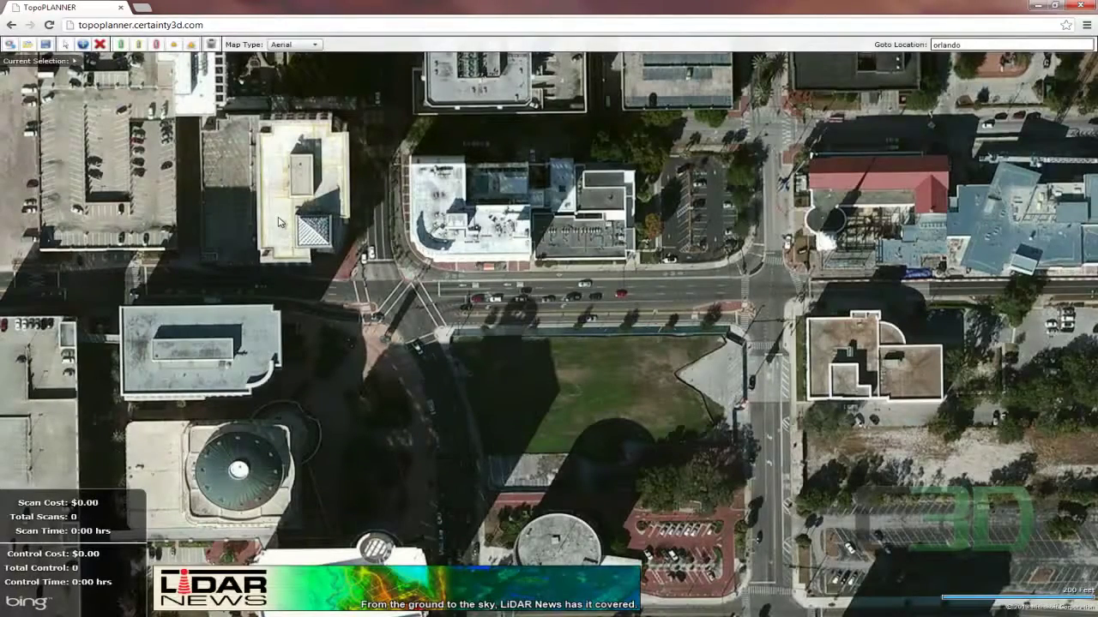
# - Keep the aerial map type and place control points along the street's north side
pyautogui.click(296, 43)
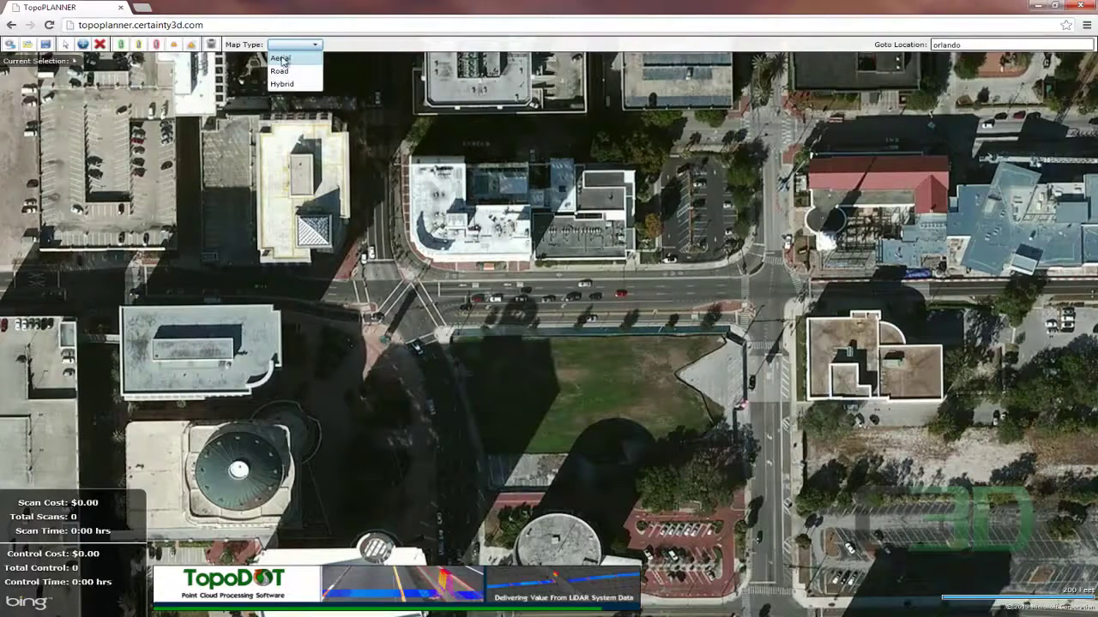
pyautogui.click(285, 59)
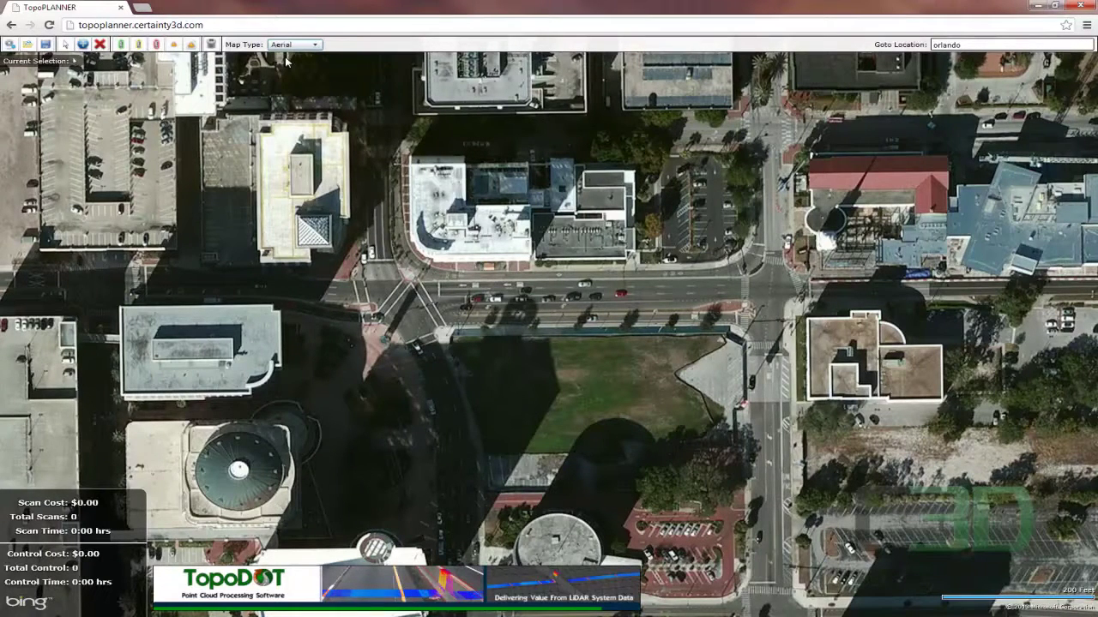
pyautogui.click(174, 47)
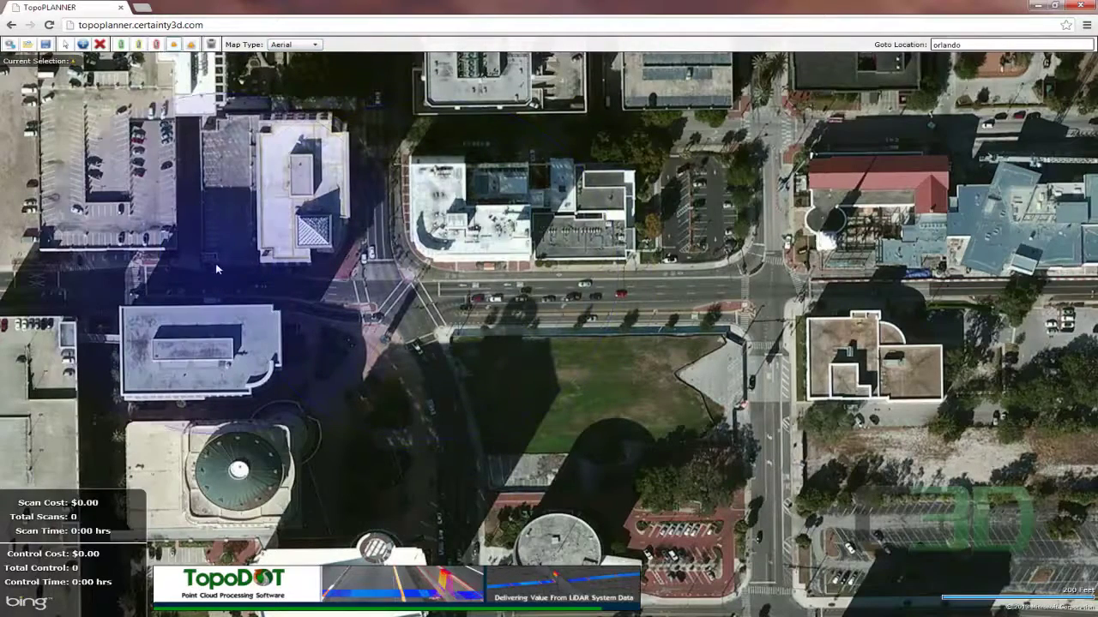
pyautogui.click(191, 270)
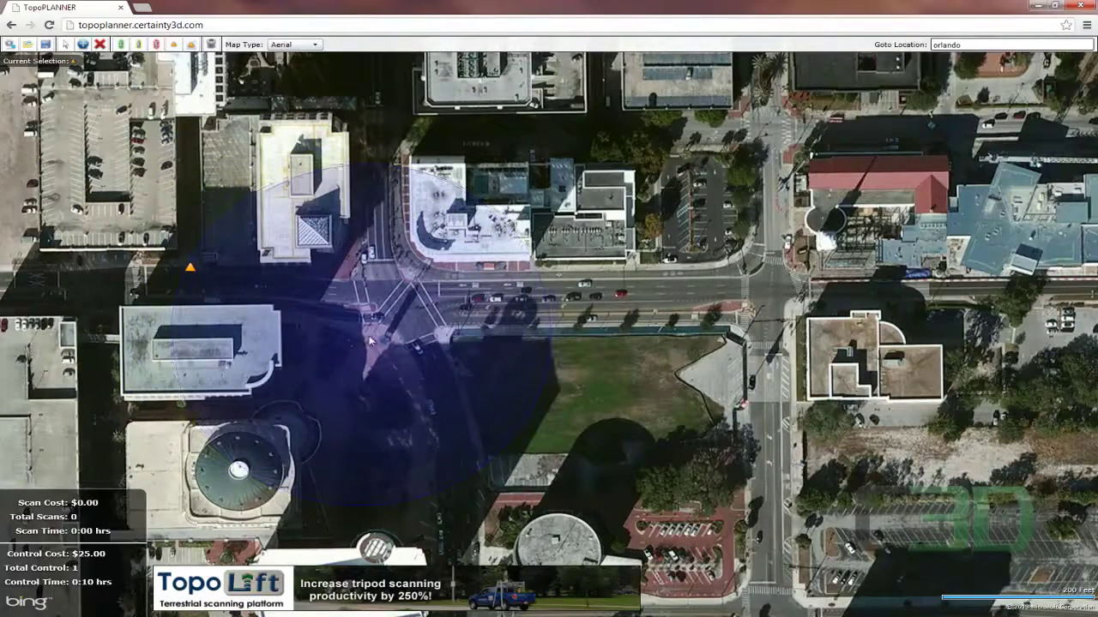
pyautogui.click(350, 268)
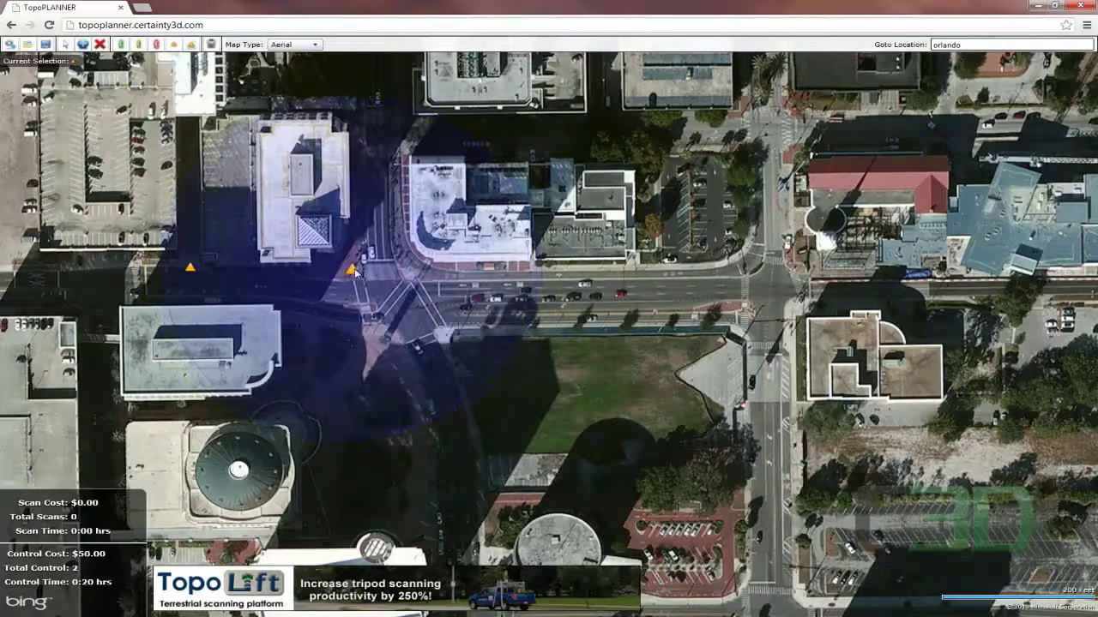
pyautogui.click(531, 270)
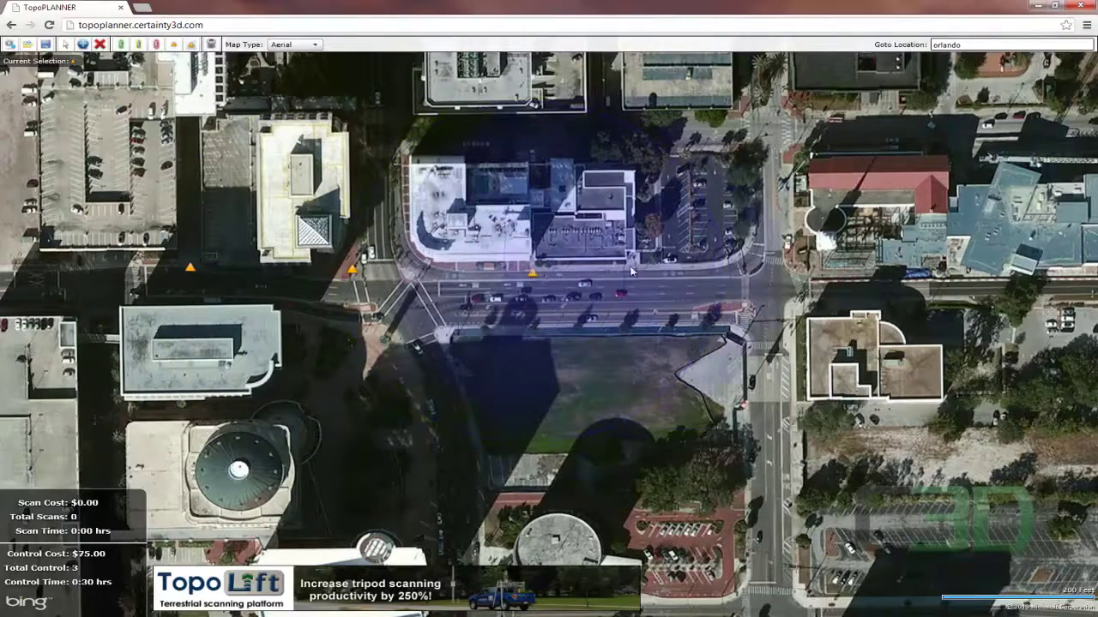
pyautogui.click(711, 264)
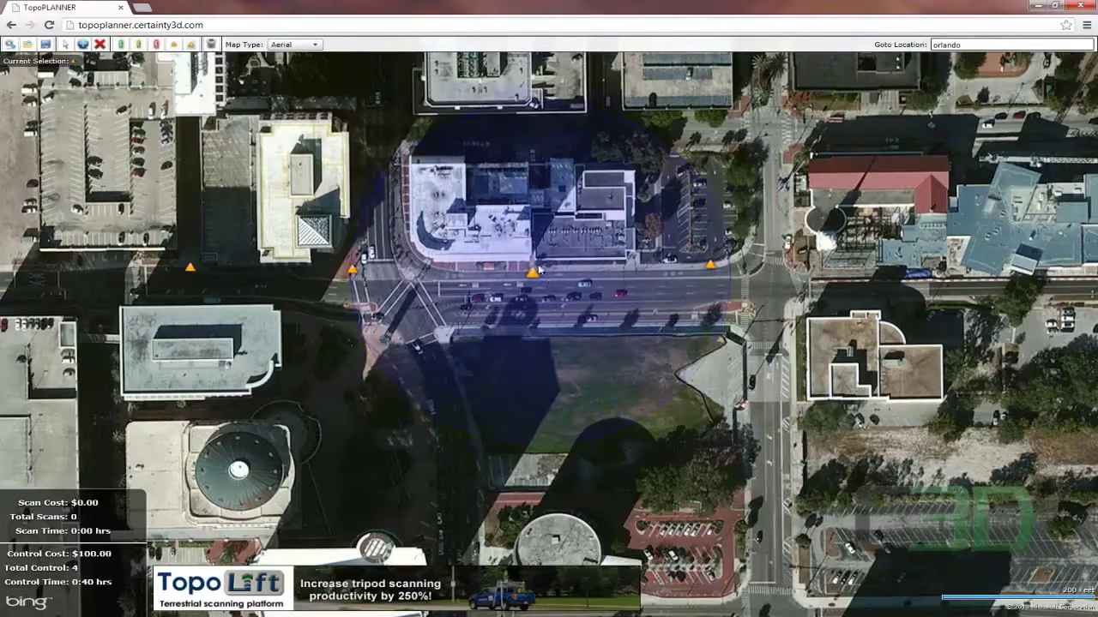
# - Add control points east of the intersection and along the south side, totalling 10
pyautogui.click(902, 276)
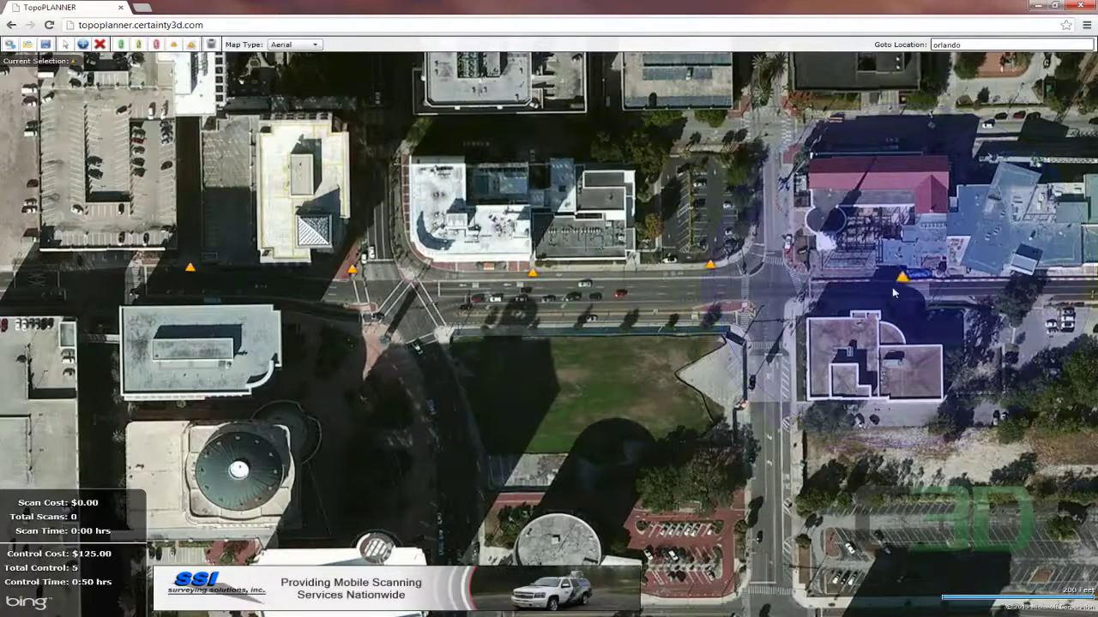
pyautogui.click(907, 304)
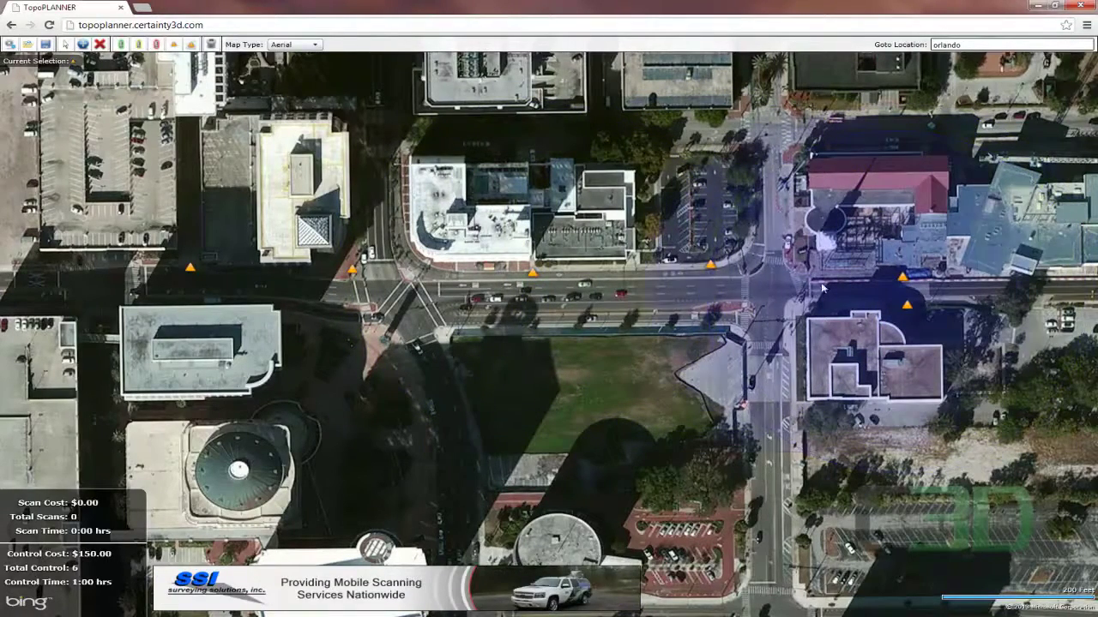
pyautogui.click(720, 322)
pyautogui.click(523, 323)
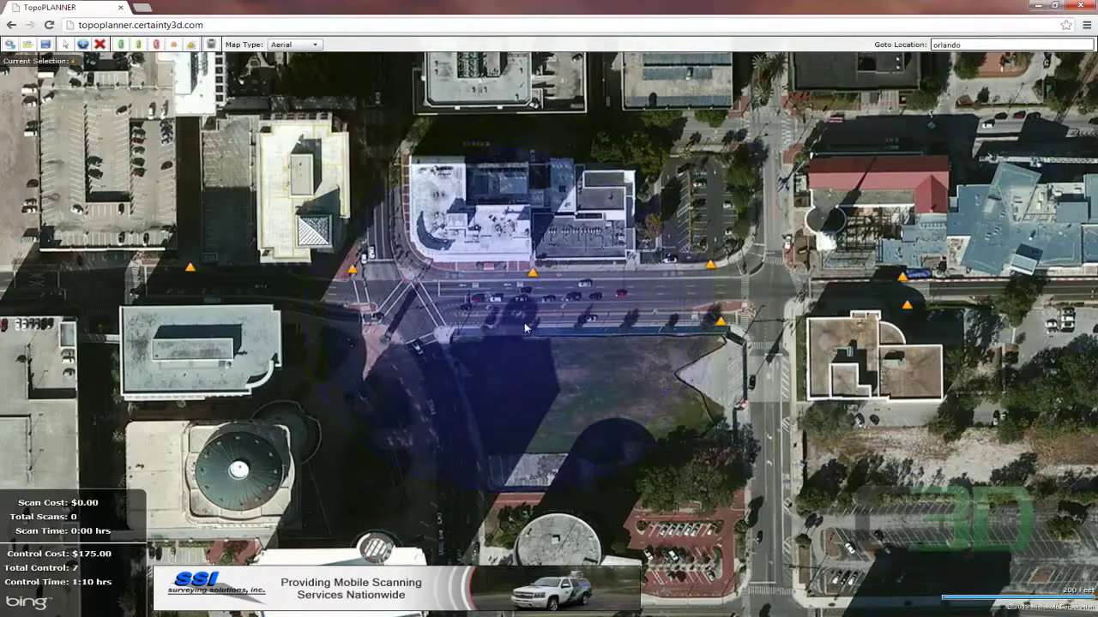
pyautogui.click(190, 304)
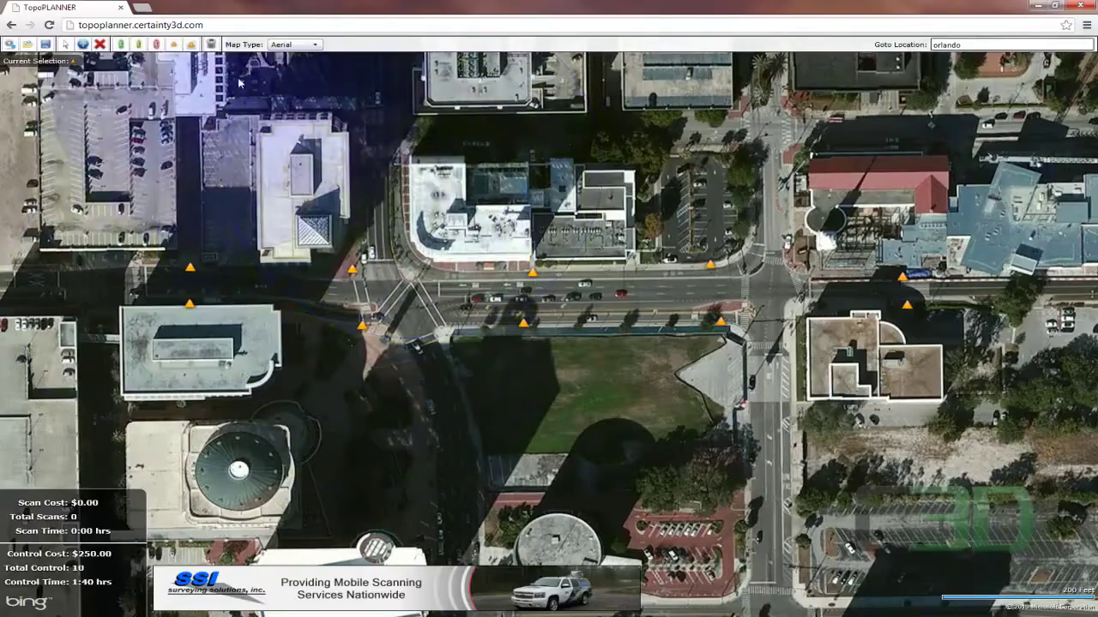
pyautogui.click(121, 43)
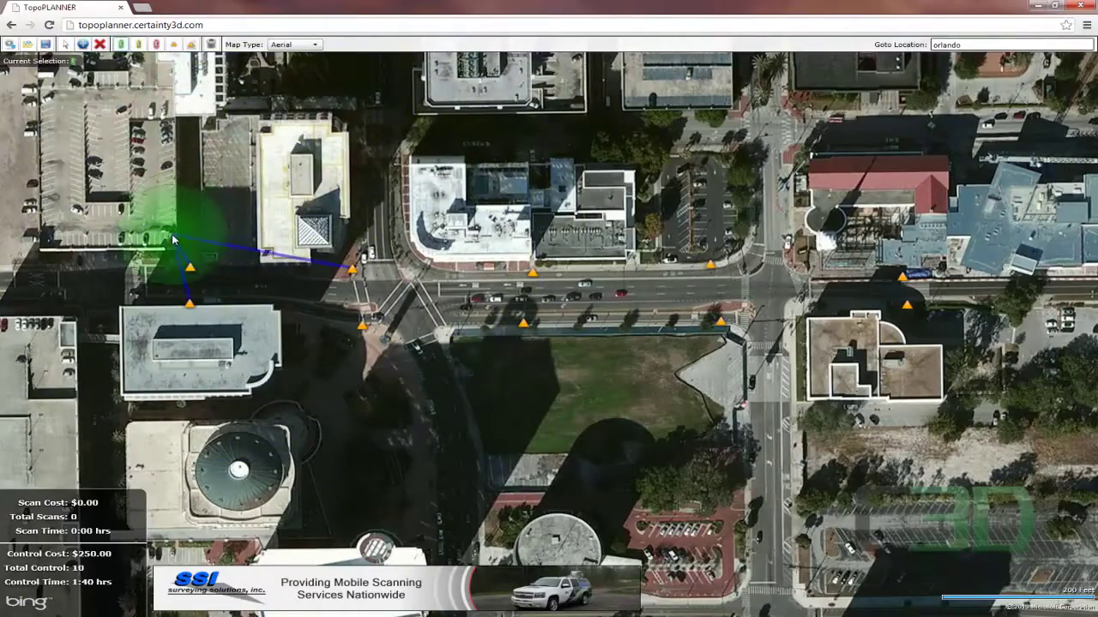
# - Zoom in and place nine scan stations from the western control points eastward
pyautogui.scroll(1, 253, 286)
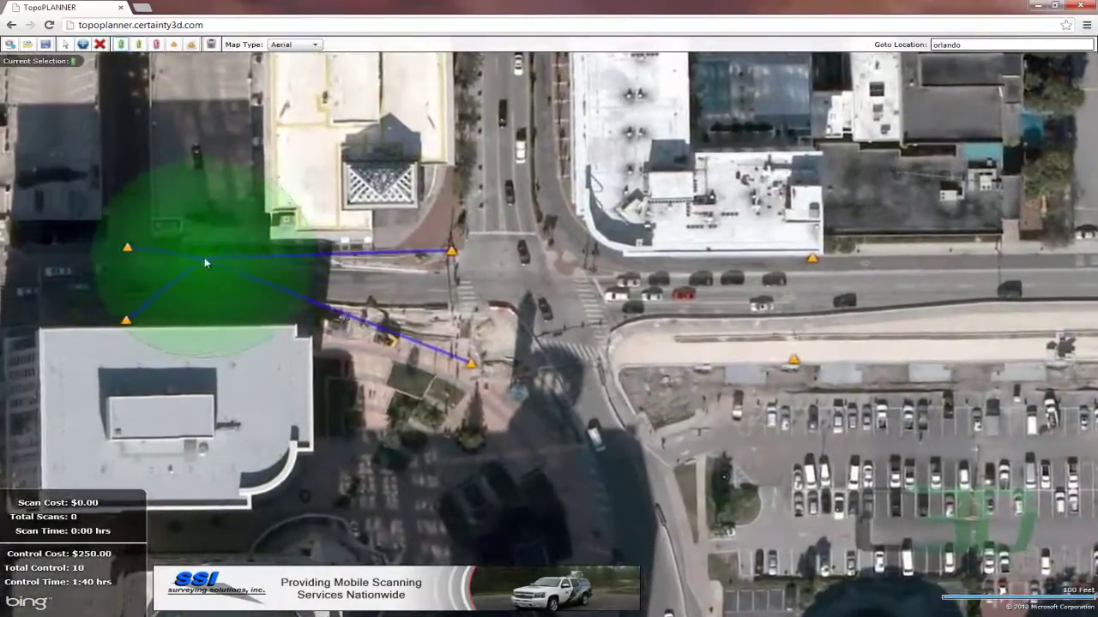
pyautogui.click(219, 255)
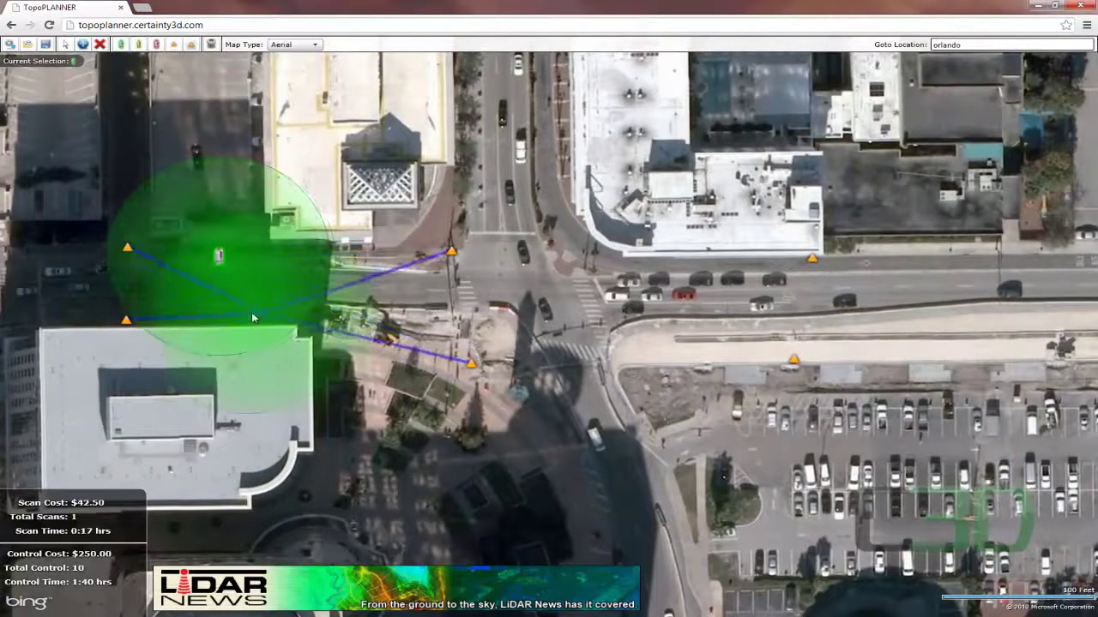
pyautogui.click(358, 323)
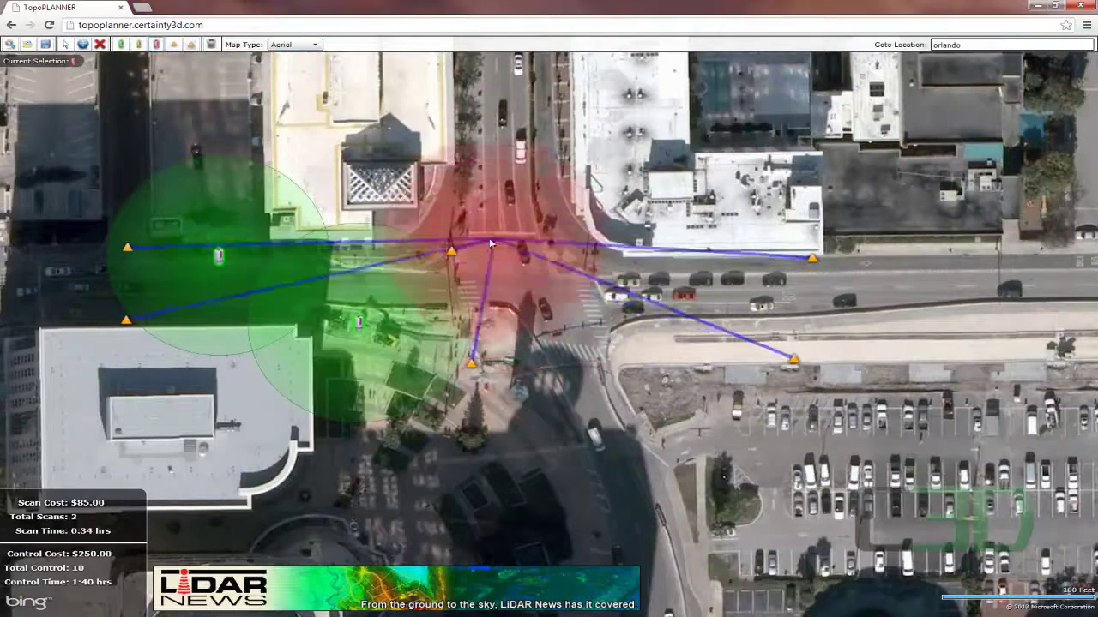
pyautogui.click(433, 257)
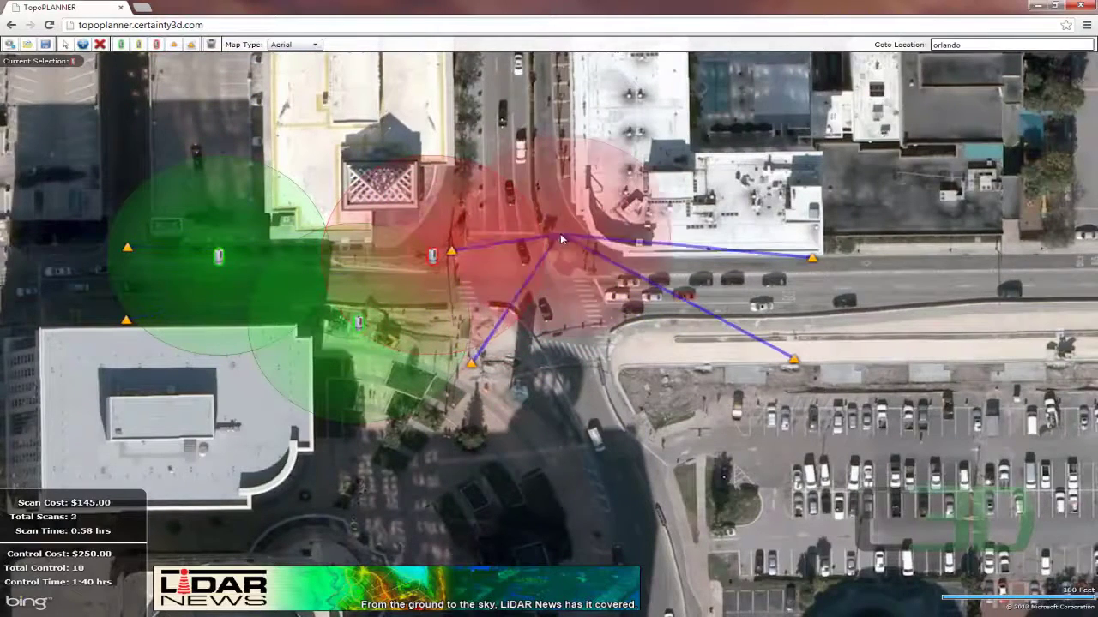
pyautogui.click(567, 255)
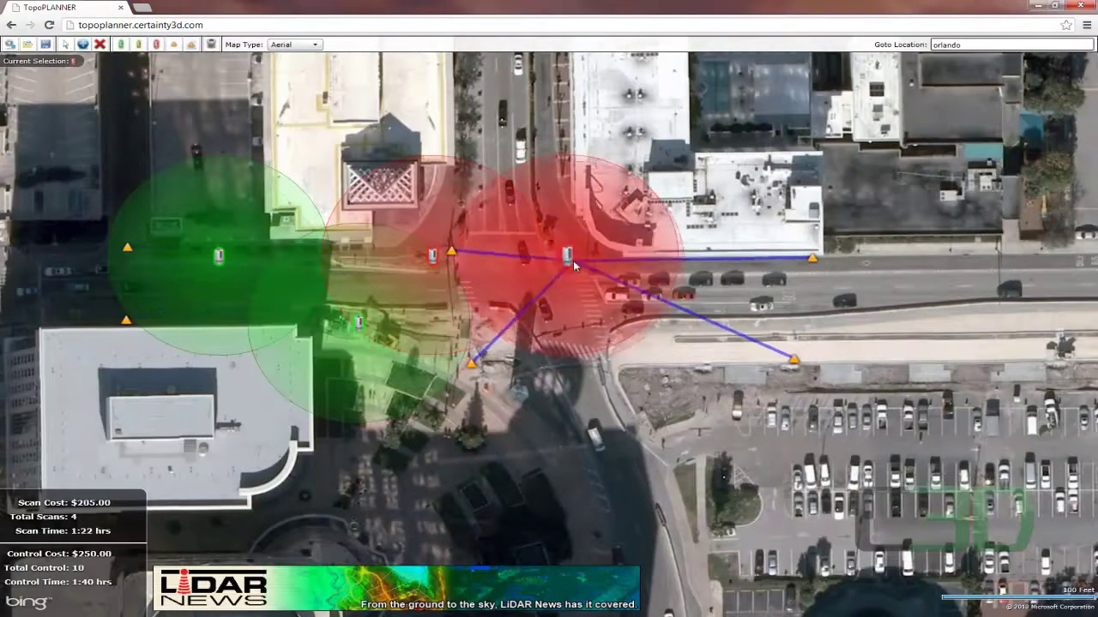
pyautogui.click(500, 341)
pyautogui.click(621, 347)
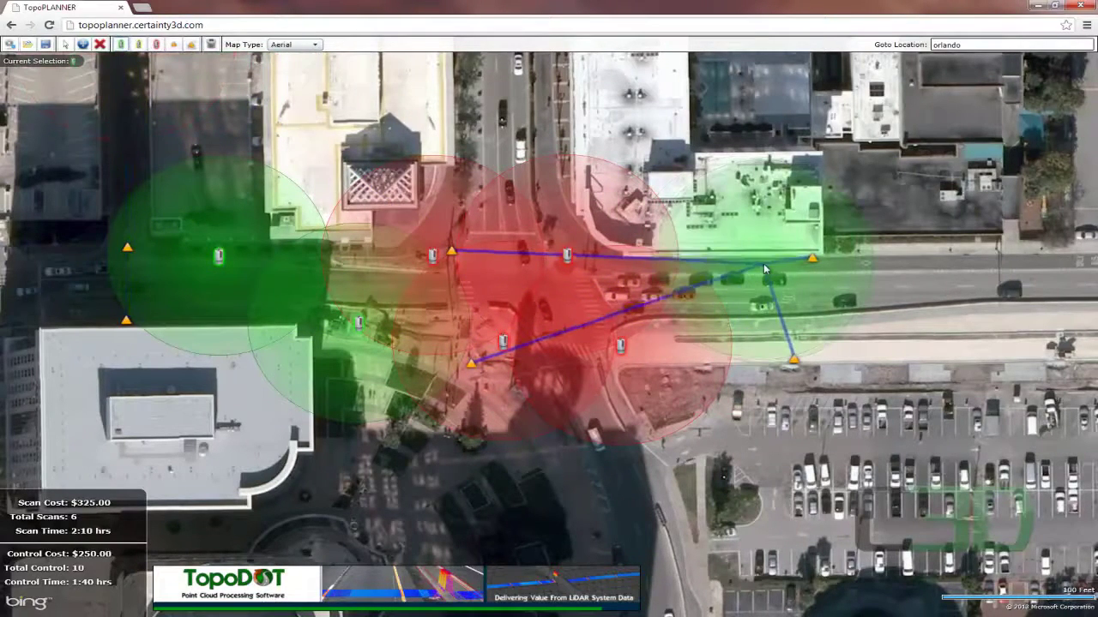
pyautogui.click(762, 255)
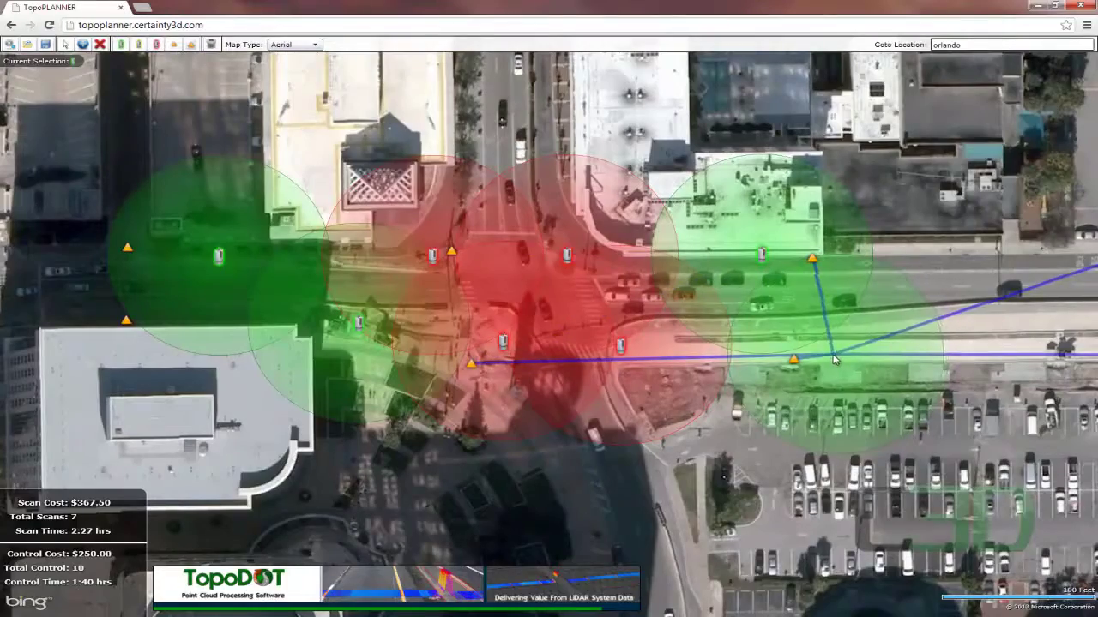
pyautogui.click(832, 353)
pyautogui.click(972, 247)
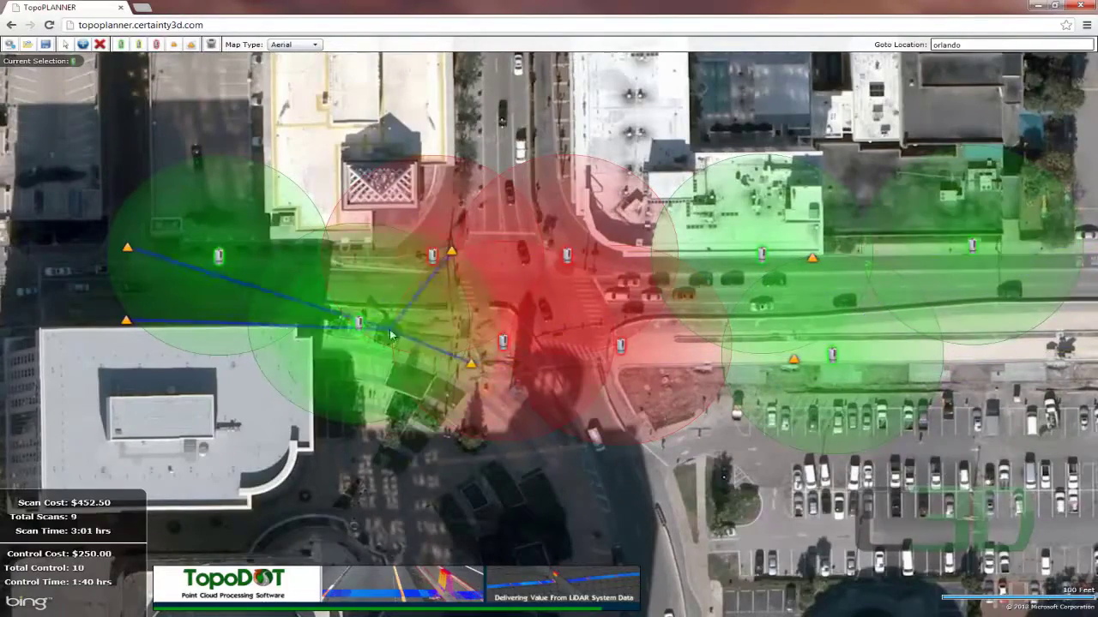
# - Add five more scan stations toward the eastern intersection, reaching 14 scans
pyautogui.scroll(-2, 972, 247)
pyautogui.scroll(2, 820, 320)
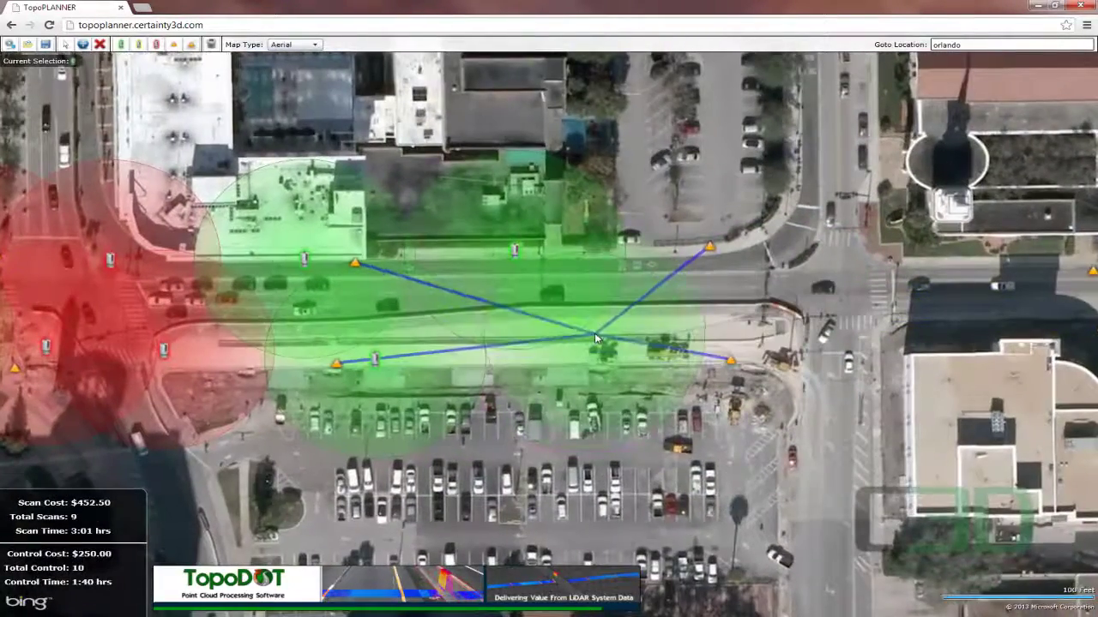
pyautogui.click(594, 335)
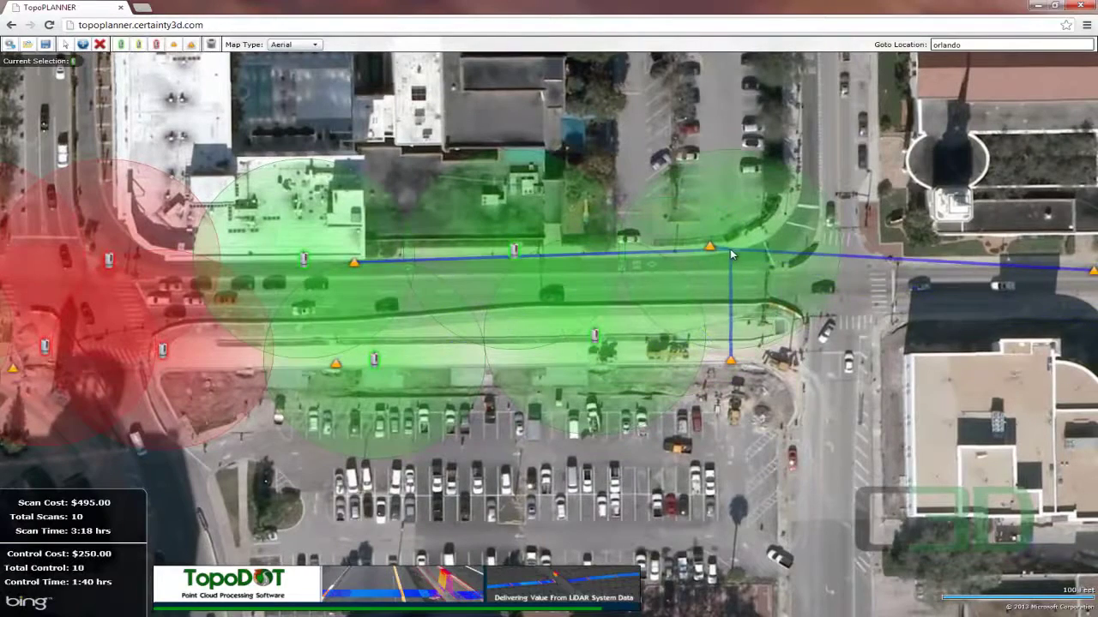
pyautogui.click(728, 252)
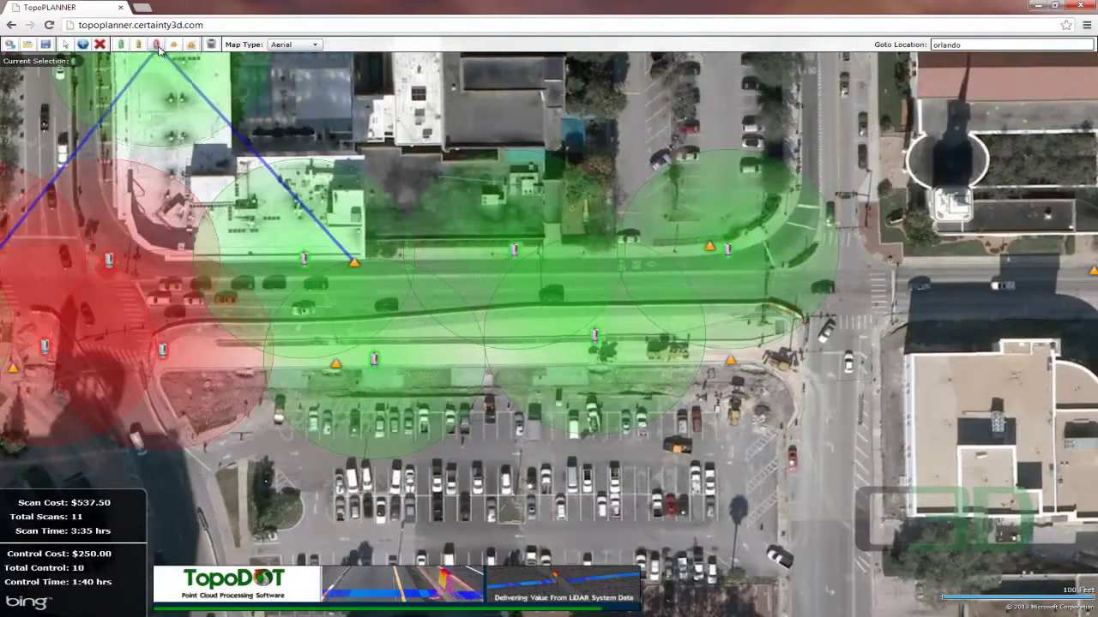
pyautogui.click(785, 348)
pyautogui.click(859, 235)
pyautogui.click(924, 322)
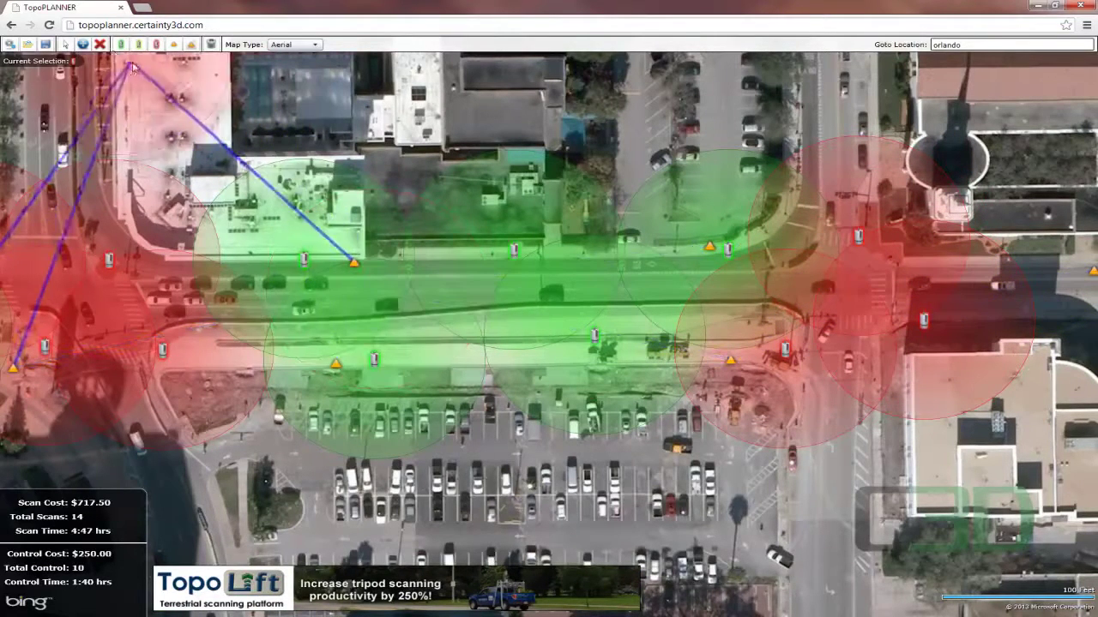
pyautogui.click(65, 43)
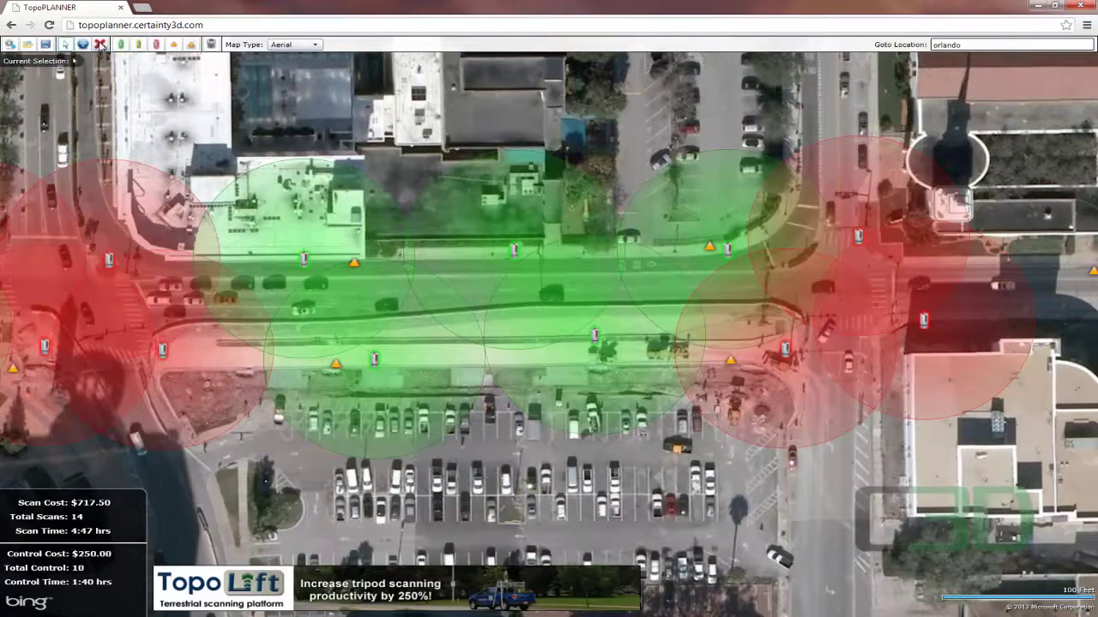
# - Delete the scan station near the western building and place a replacement further west
pyautogui.click(99, 44)
pyautogui.click(305, 259)
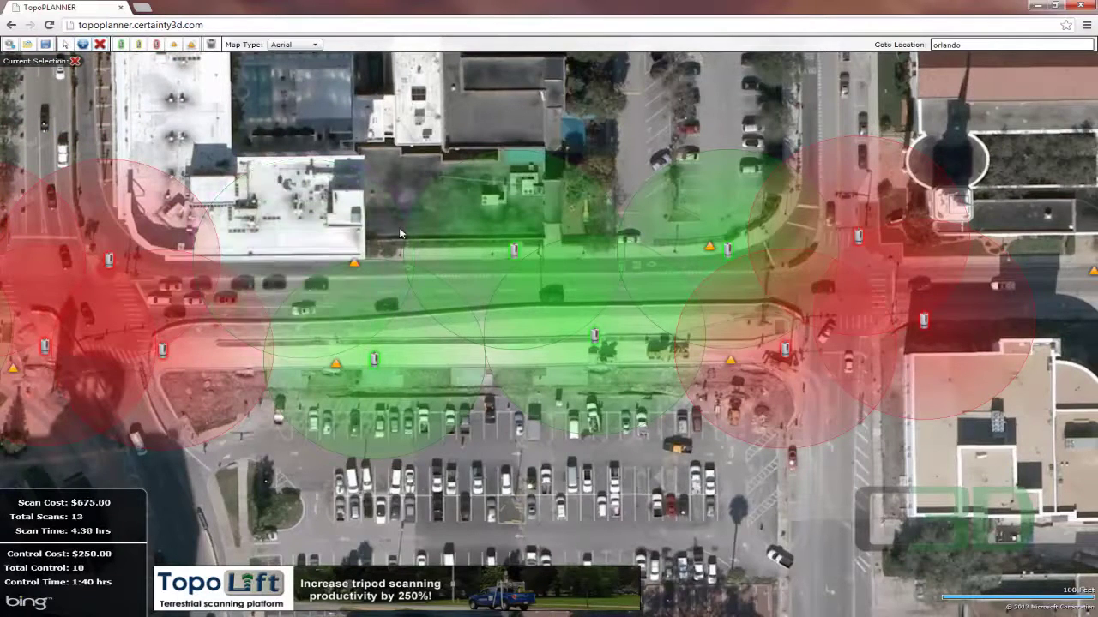
pyautogui.click(83, 44)
pyautogui.click(505, 257)
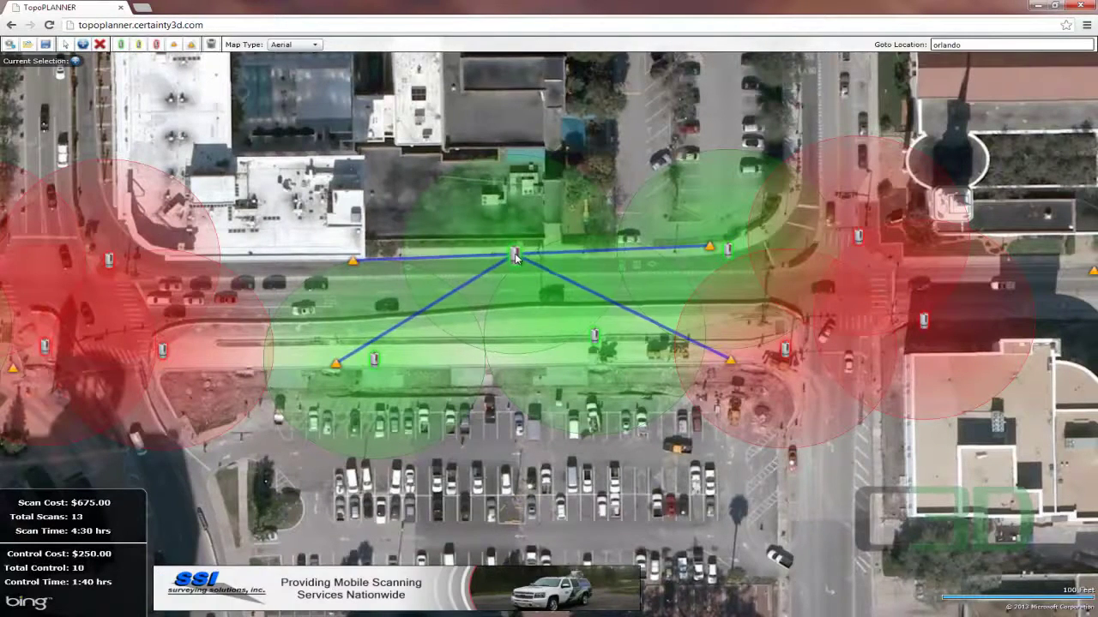
pyautogui.click(121, 44)
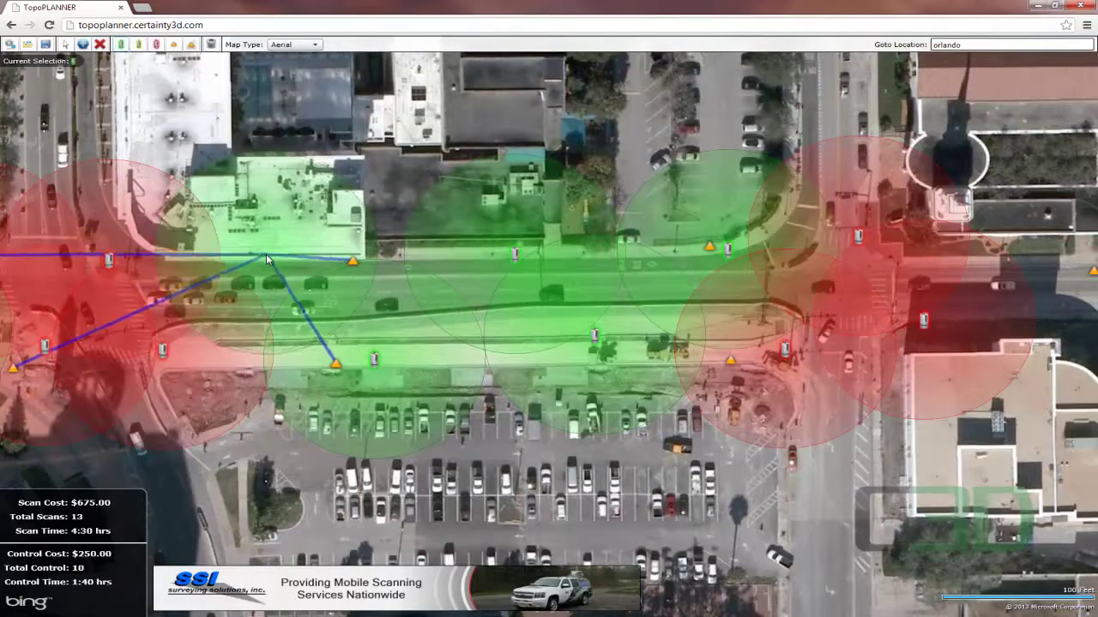
pyautogui.click(265, 253)
pyautogui.press('Escape')
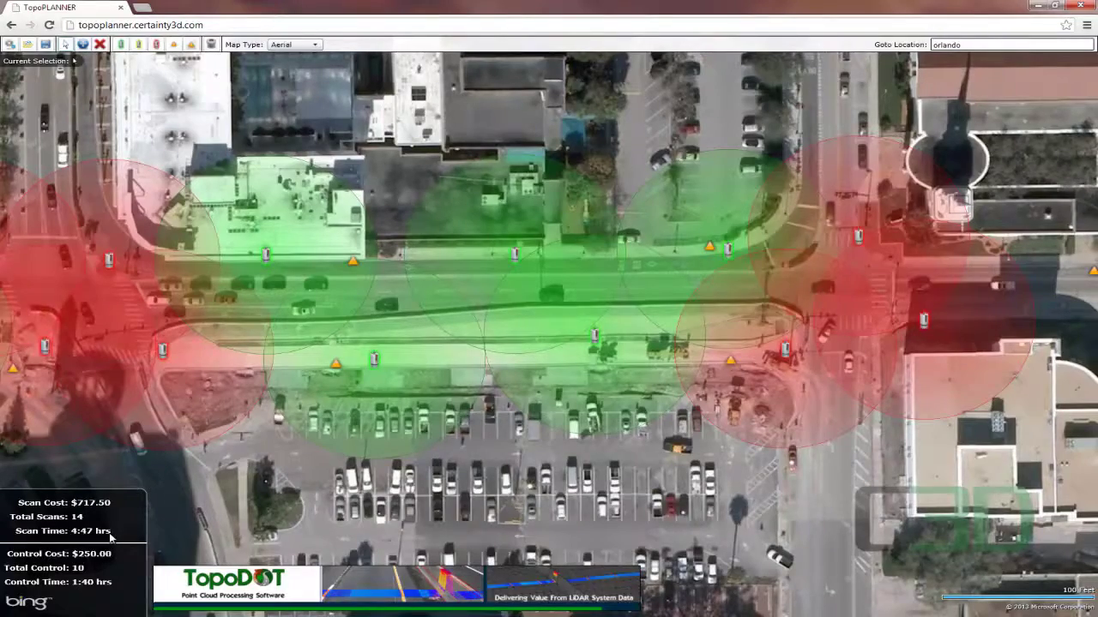
# - Zoom the map out one level to show the full street corridor with all 14 scans
pyautogui.scroll(-1, 506, 369)
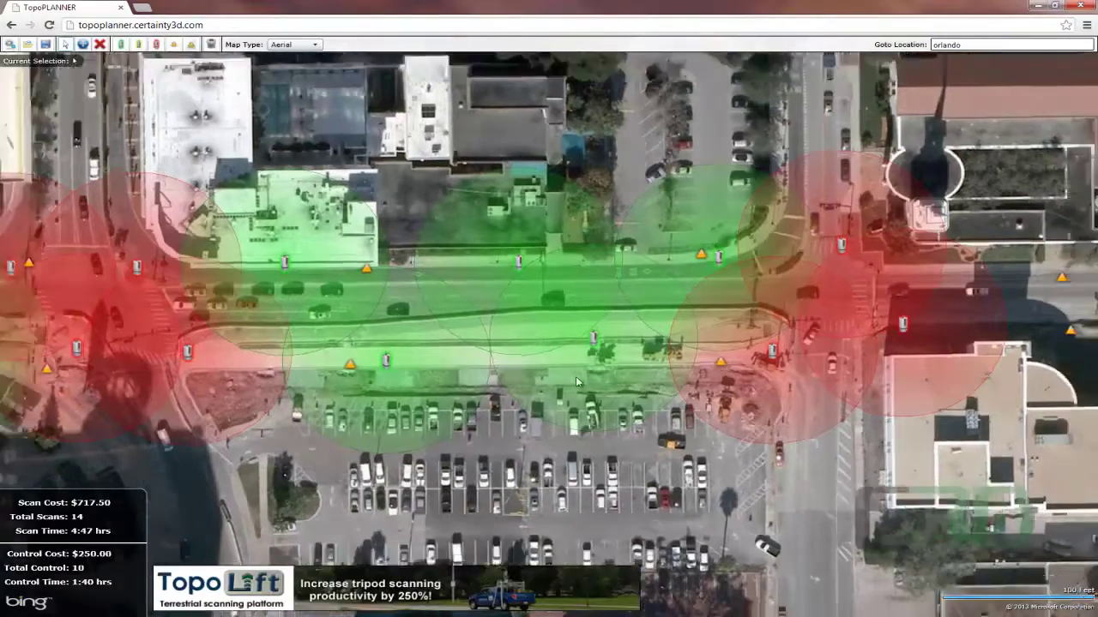